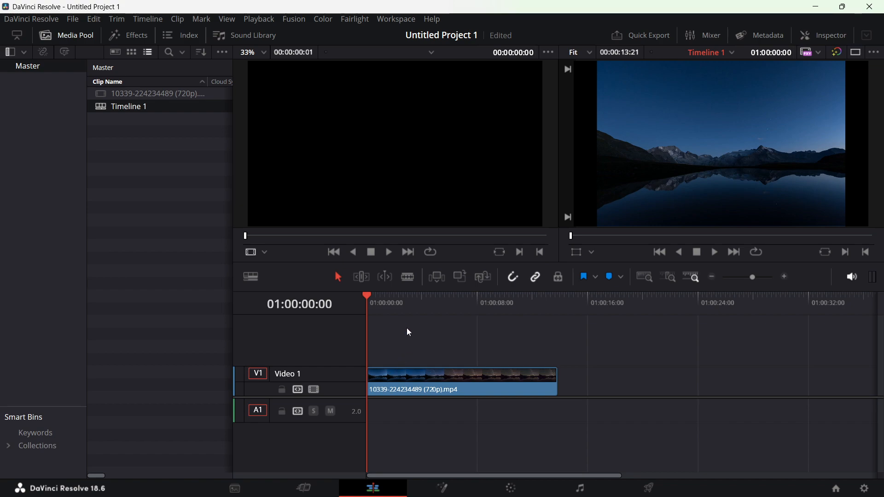
Add an Adjustment Clip on a track above the video at the timeline's start and extend it to the video's full length.
left_click(121, 37)
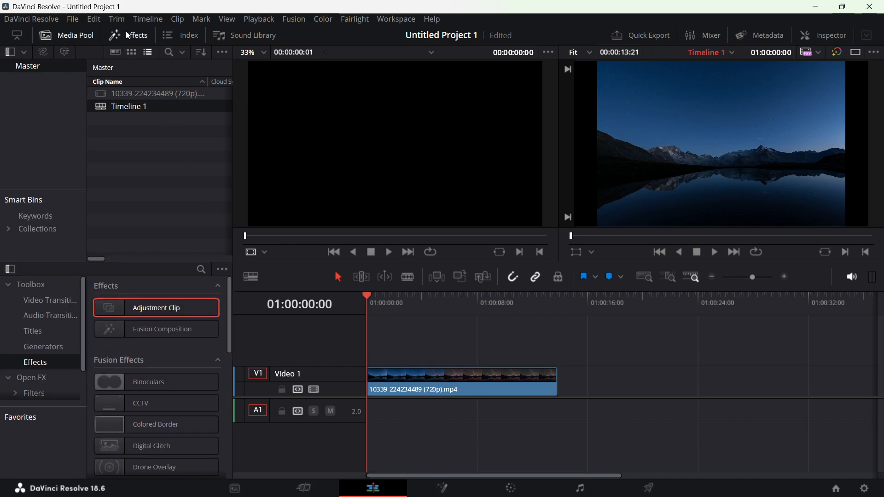
left_click(141, 35)
left_click(142, 40)
left_click(136, 35)
left_click(75, 40)
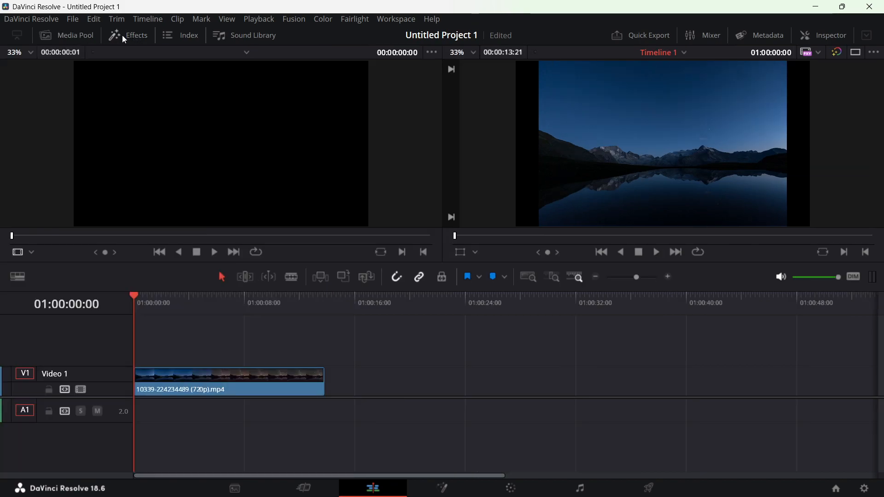
left_click(136, 37)
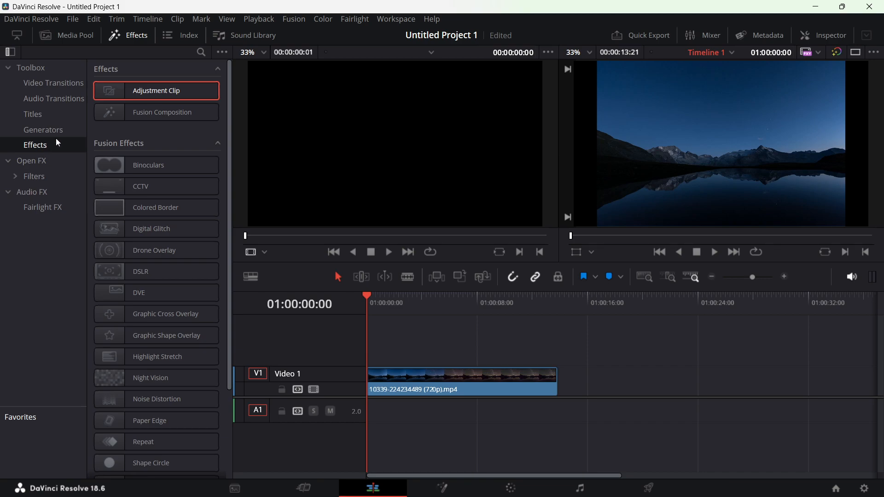
left_click_drag(148, 94, 367, 347)
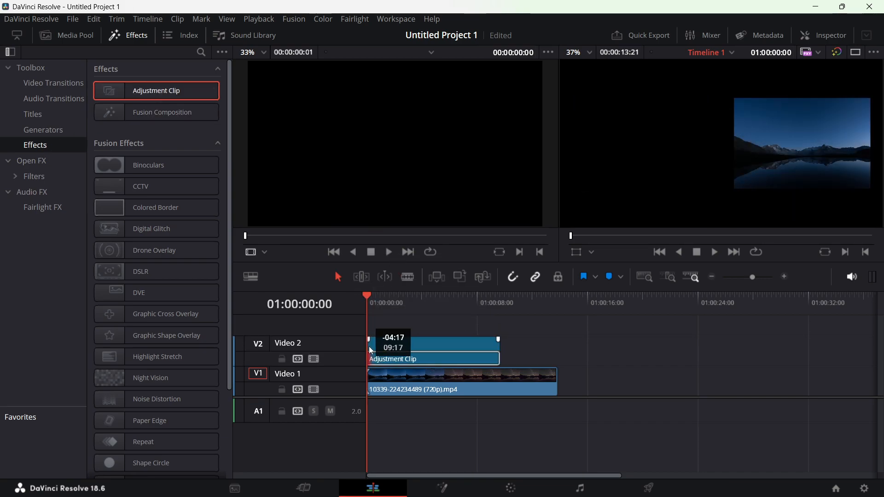
left_click_drag(498, 355, 557, 354)
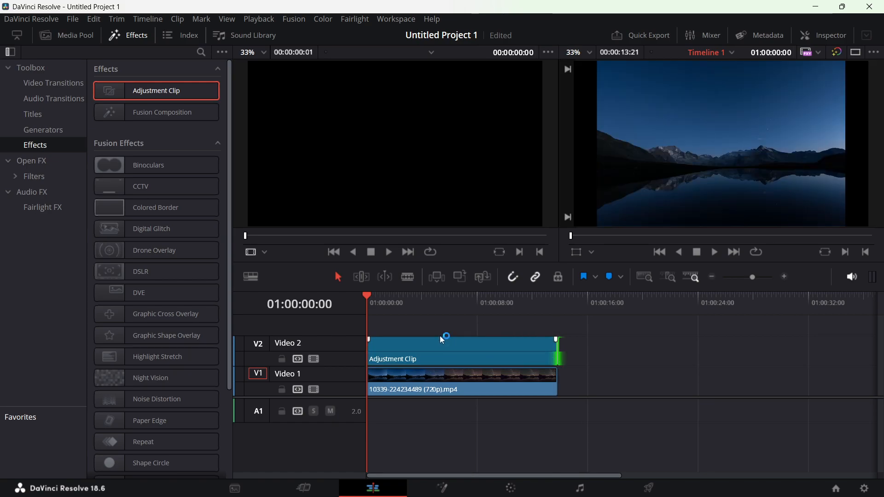
Add a Paint node to the adjustment clip's Fusion composition, with brush size 0.0472 and softness 0.819.
left_click(444, 489)
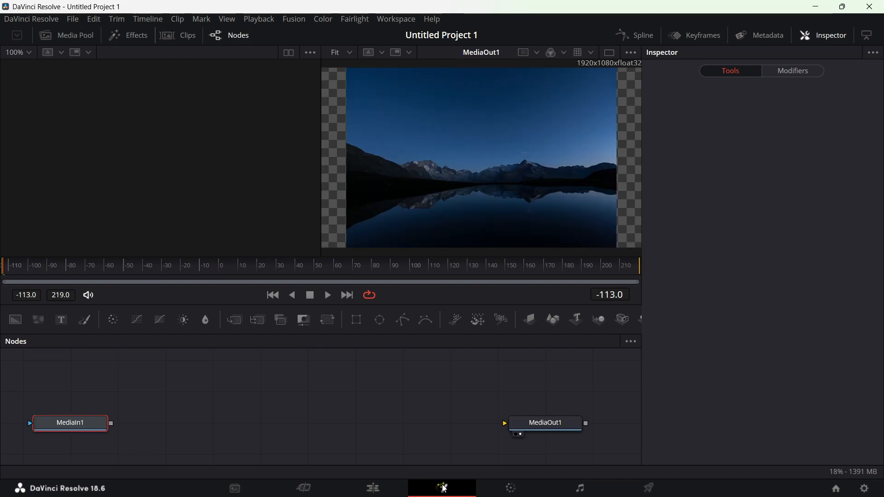
left_click(87, 320)
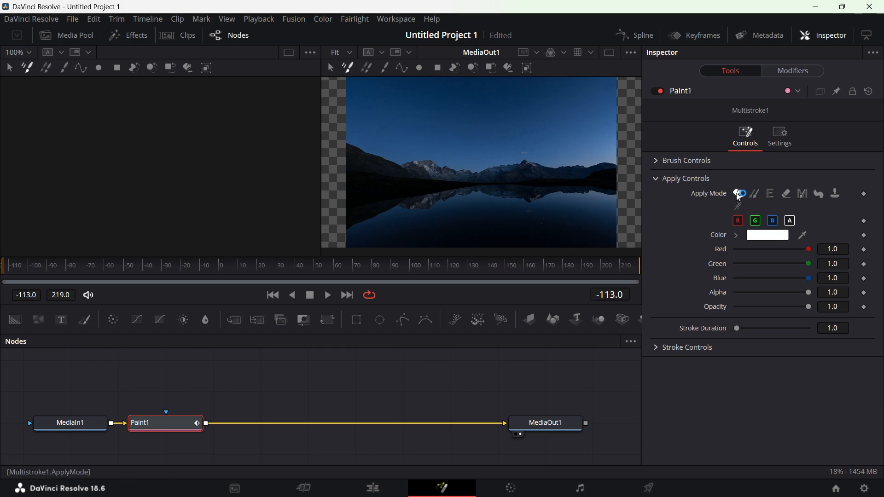
left_click(657, 178)
left_click(659, 162)
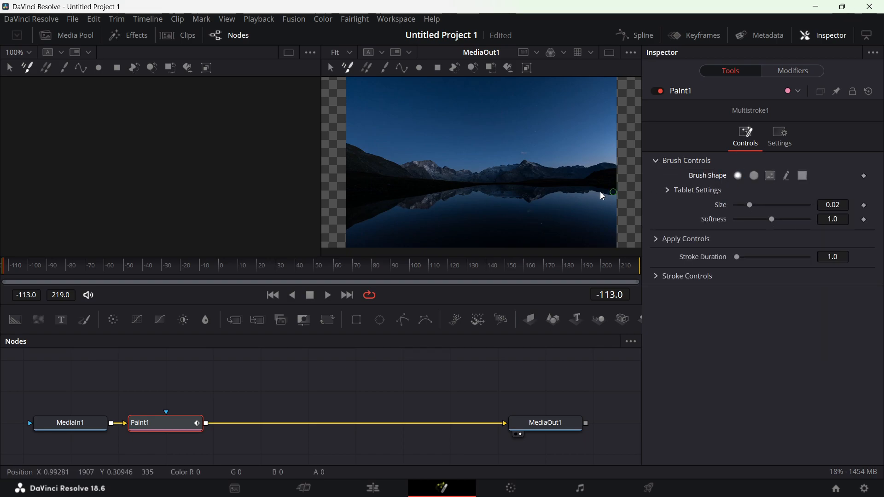
left_click_drag(751, 206, 771, 205)
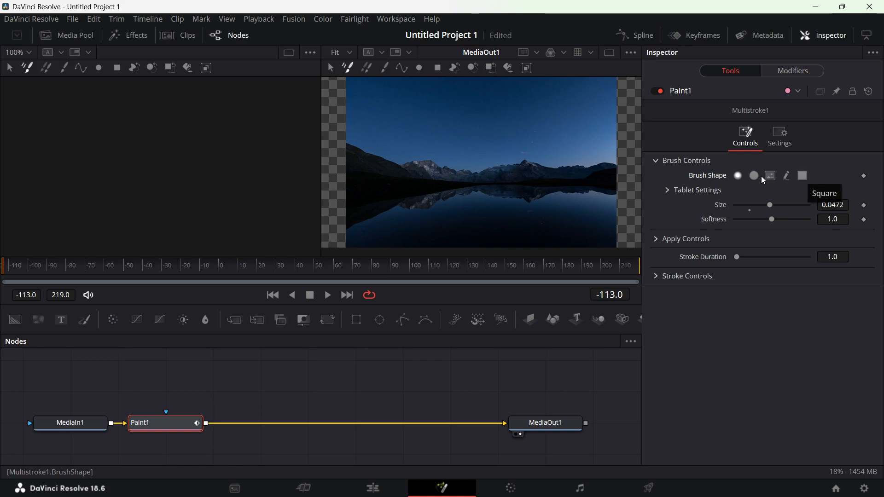
mouse_move(772, 220)
left_mouse_down()
mouse_move(759, 217)
mouse_move(767, 217)
left_mouse_up()
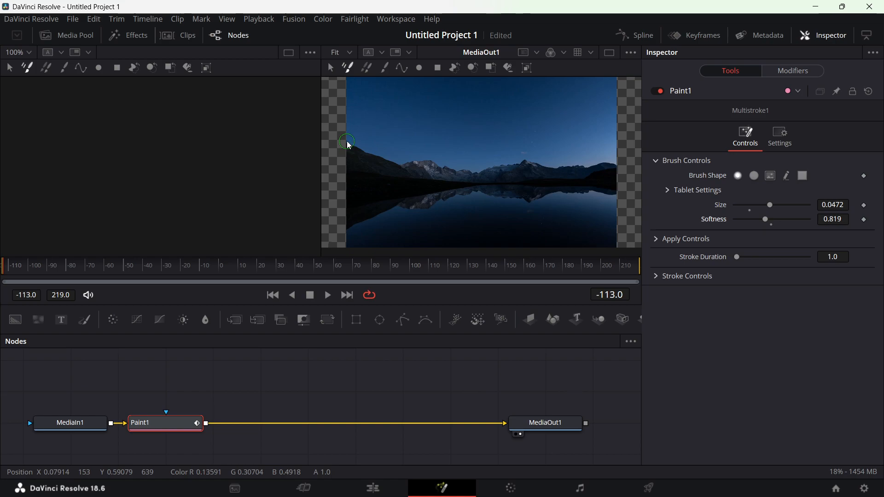
Colour the Paint node orange and paint a short white stroke at the left end of the mountain ridge on the first frame.
left_click(788, 94)
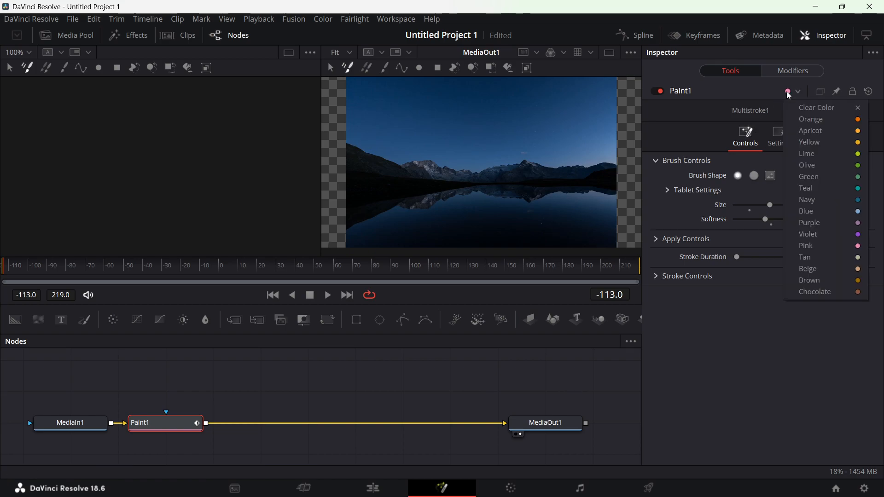
left_click(859, 120)
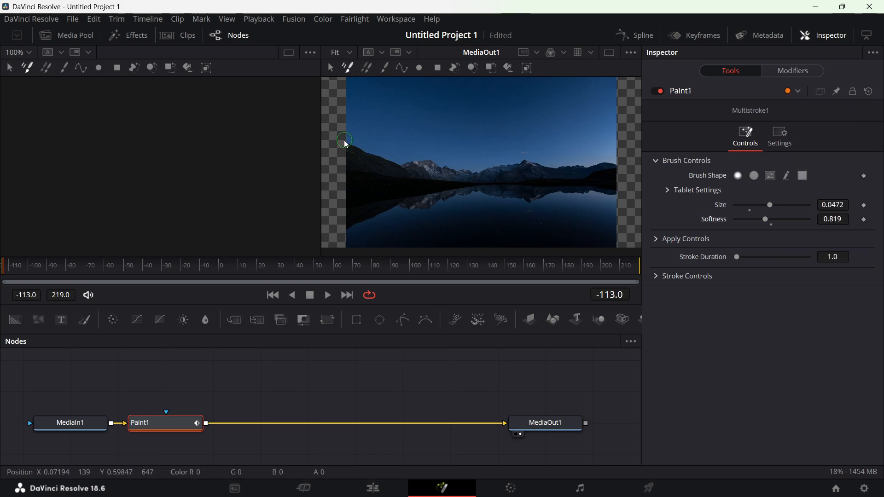
left_click_drag(346, 143, 356, 149)
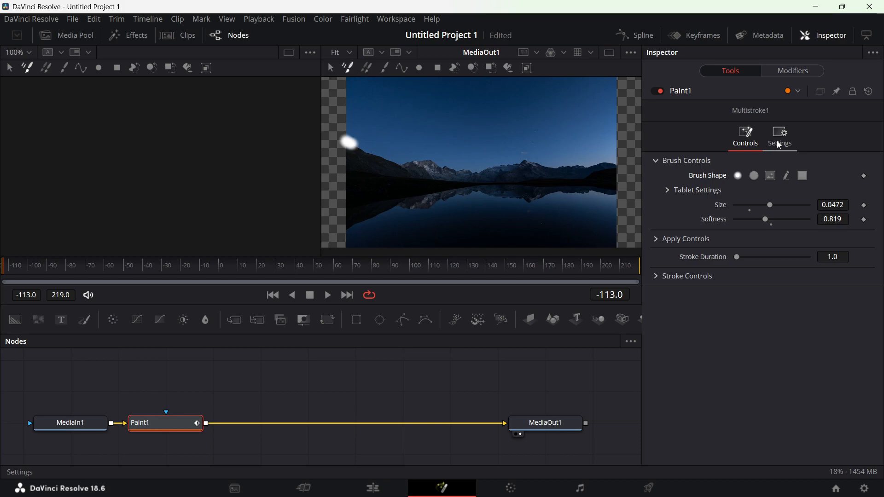
Set the brush's paint colour to pure red, with Red 1.0, Green 0.0 and Blue 0.0.
left_click(667, 191)
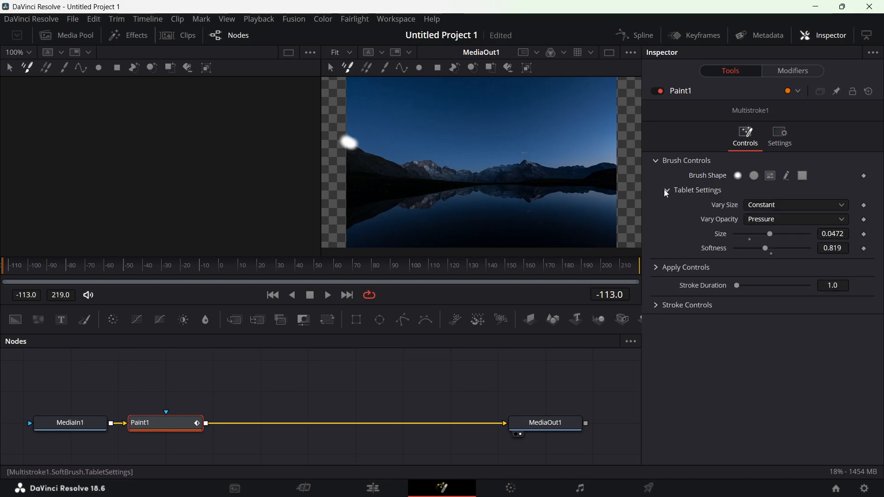
left_click(666, 190)
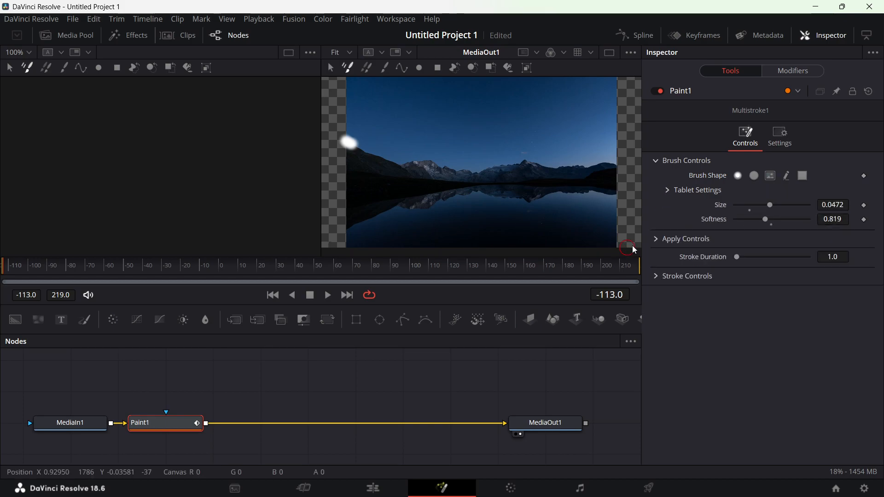
left_click(686, 239)
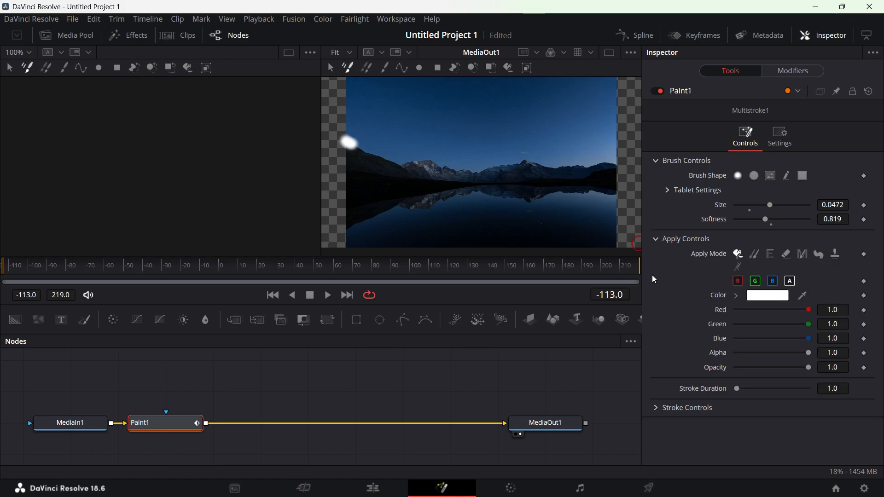
left_click(761, 297)
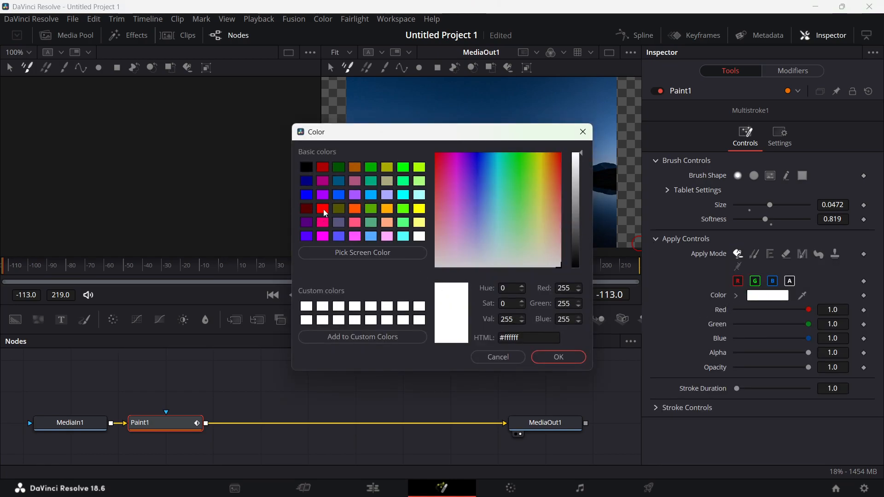
left_click(325, 212)
left_click(568, 360)
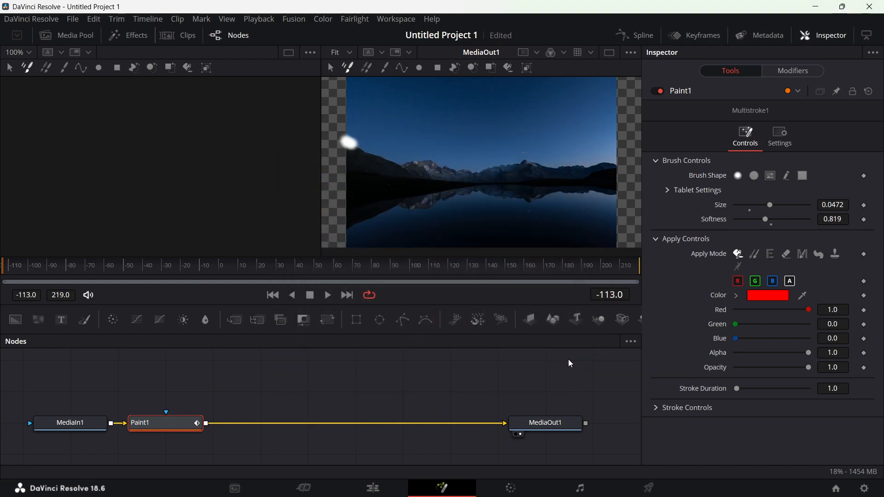
Paint short red strokes frame by frame along the mountain ridge, from the image's left edge to its middle at frame -107.
left_click_drag(350, 150, 362, 148)
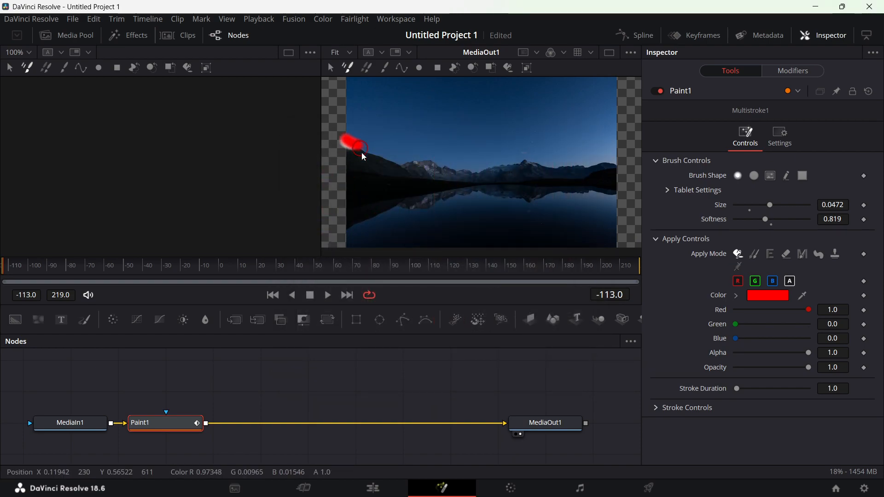
left_click(6, 267)
left_click_drag(365, 152, 463, 172)
key("Right")
key("Right")
key("Right")
key("Right")
key("Right")
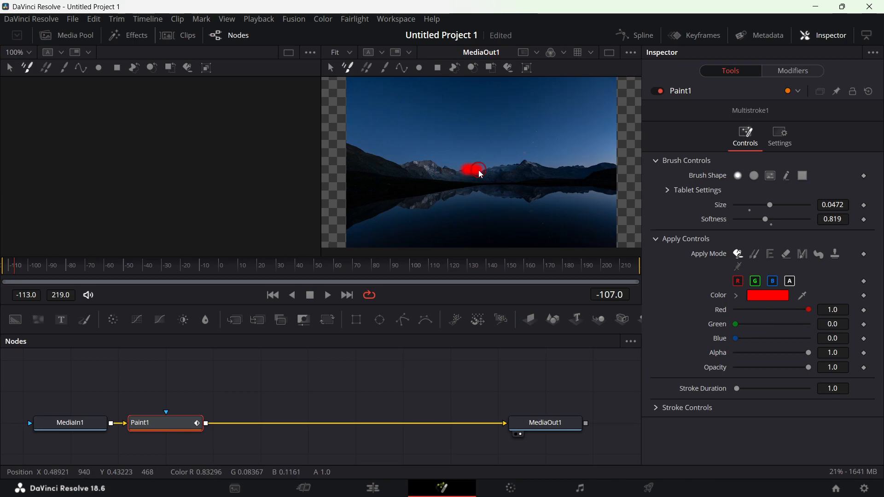
Continue the frame-by-frame red strokes along the ridge from the middle to the image's right edge, ending at frame -97.
left_click_drag(491, 168, 518, 164)
key("Right")
key("Right")
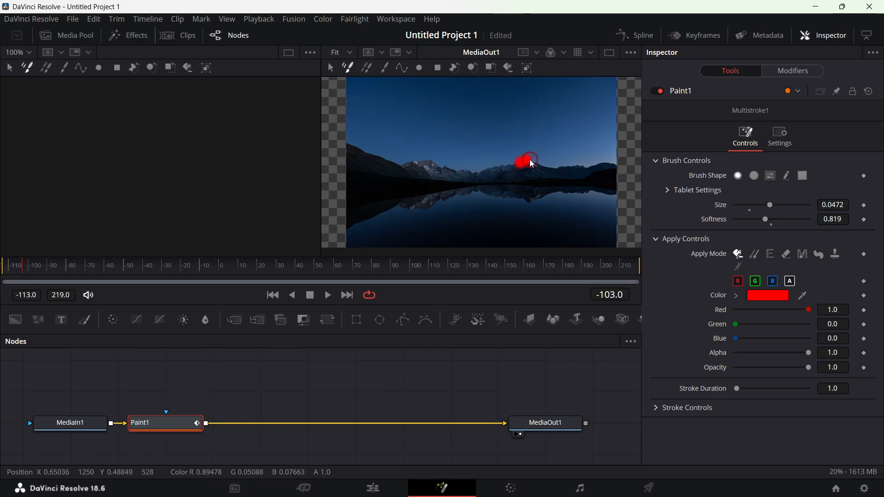
left_click_drag(532, 162, 618, 169)
key("Right")
key("Right")
key("Right")
key("Right")
key("Right")
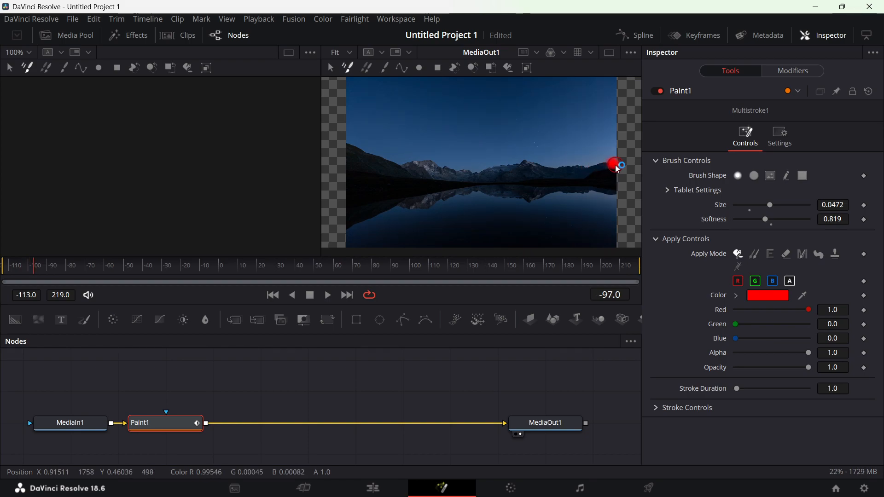
Play back the painted animation in Fusion and on the Cut page.
left_click(330, 295)
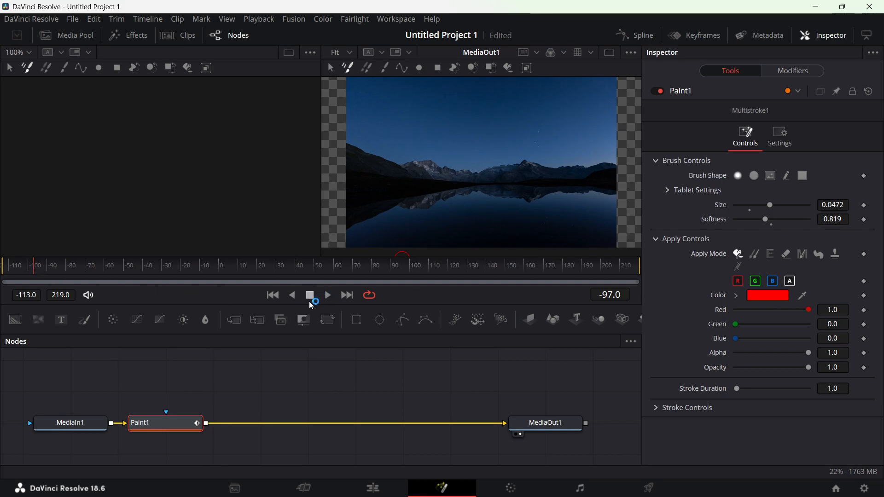
left_click(306, 489)
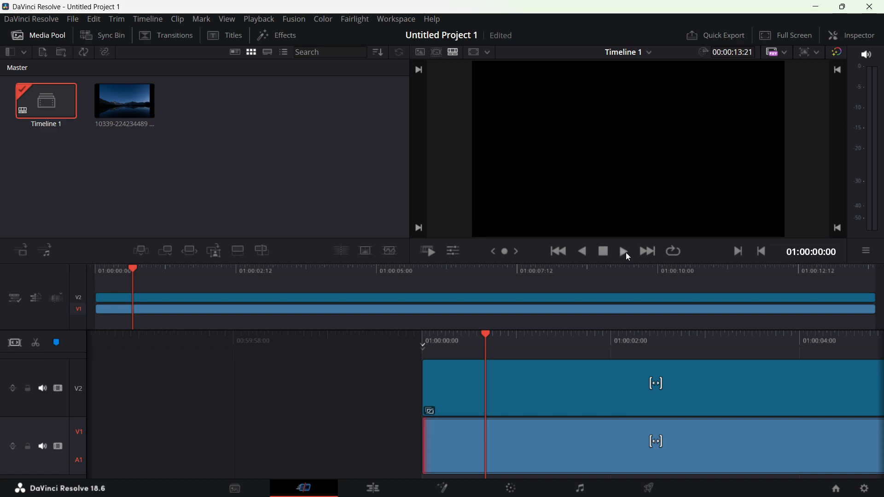
left_click(626, 252)
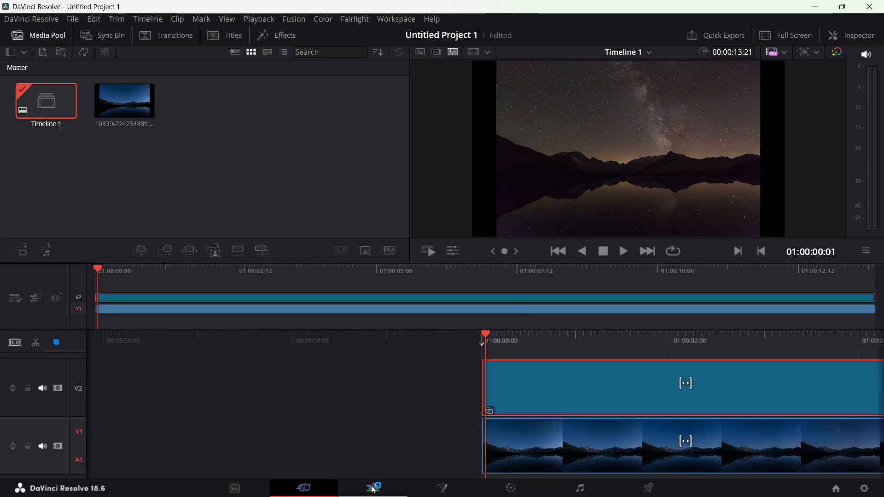
Replay the opening seconds of the timeline on the Edit page to review the moving red stroke.
left_click(375, 490)
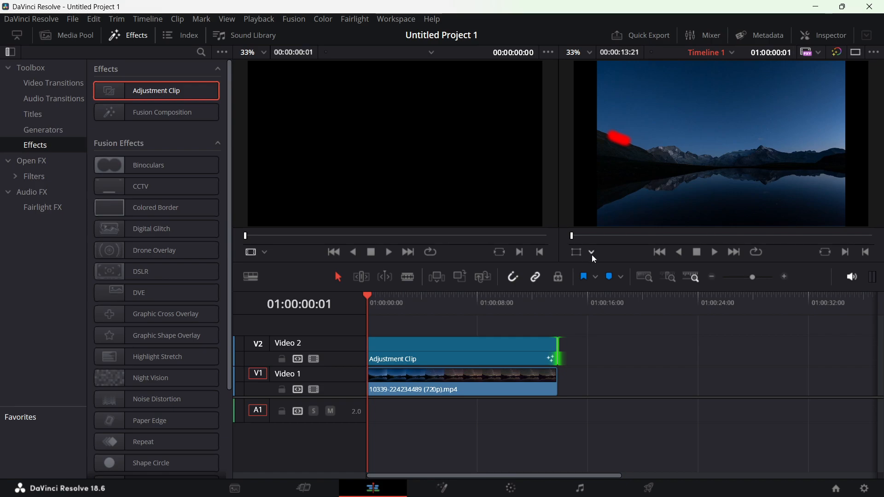
left_click(715, 252)
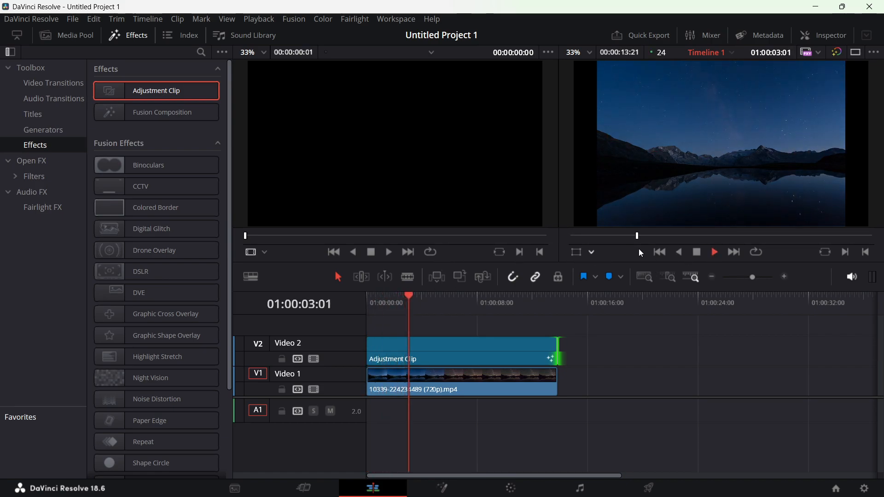
left_click(697, 252)
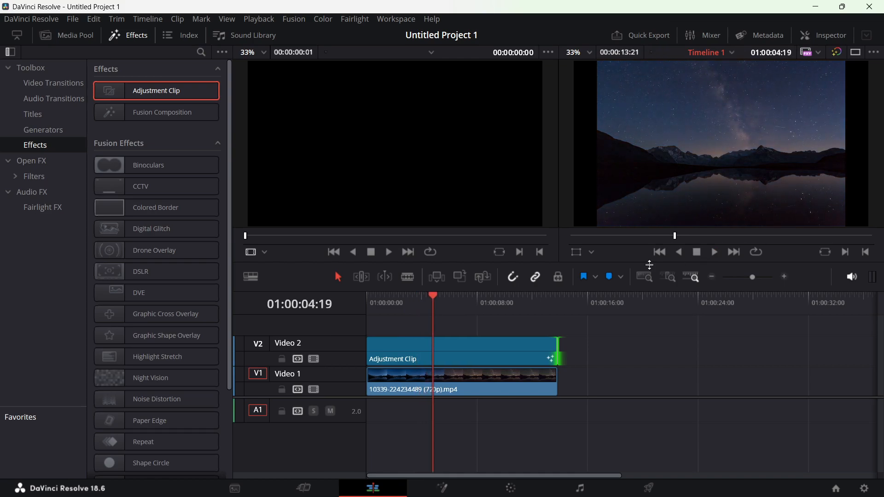
left_click_drag(433, 294, 358, 301)
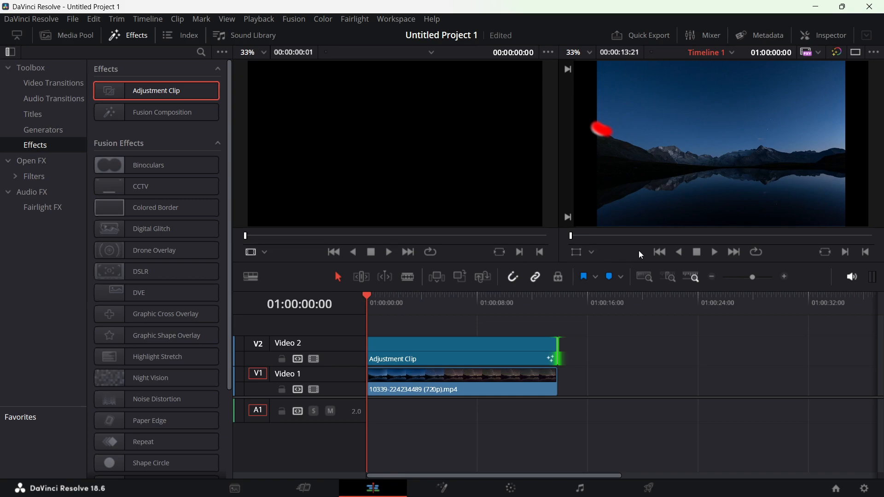
left_click(714, 253)
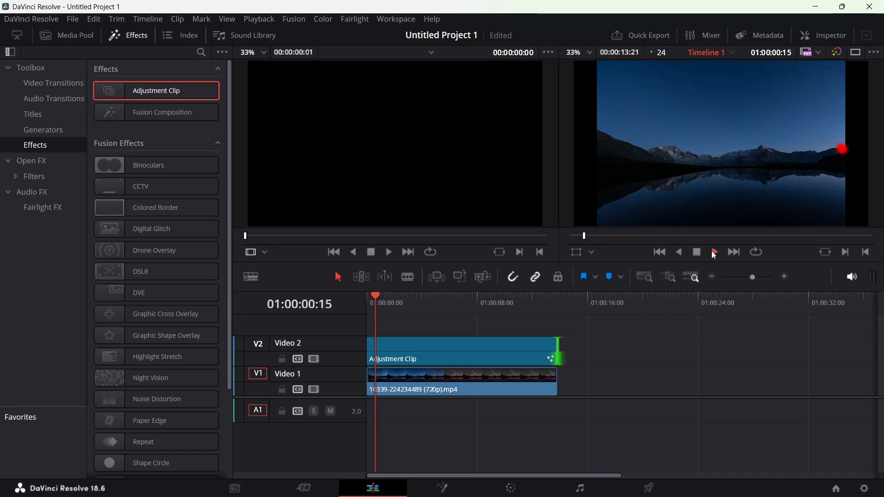
left_click(697, 252)
left_click_drag(409, 301, 368, 297)
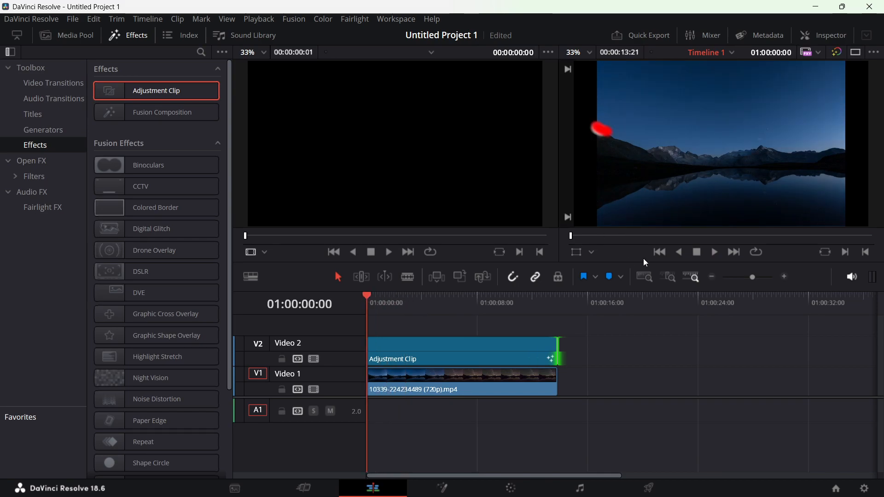
left_click(715, 253)
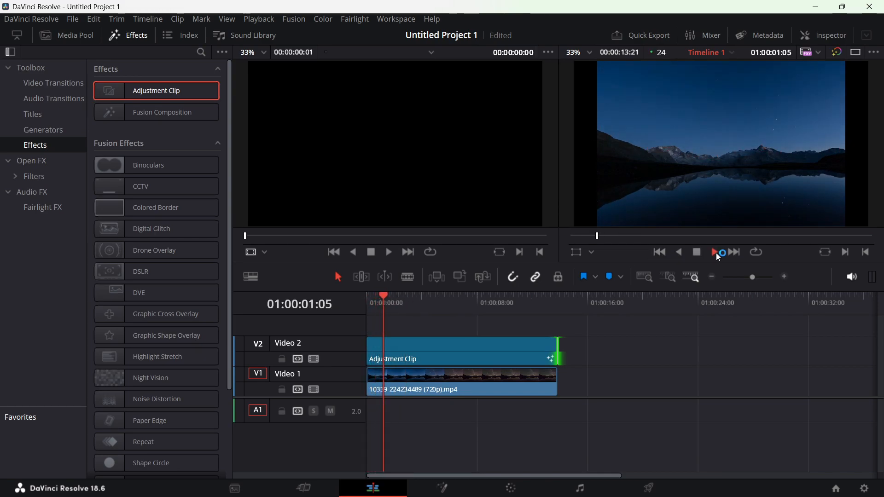
left_click(696, 252)
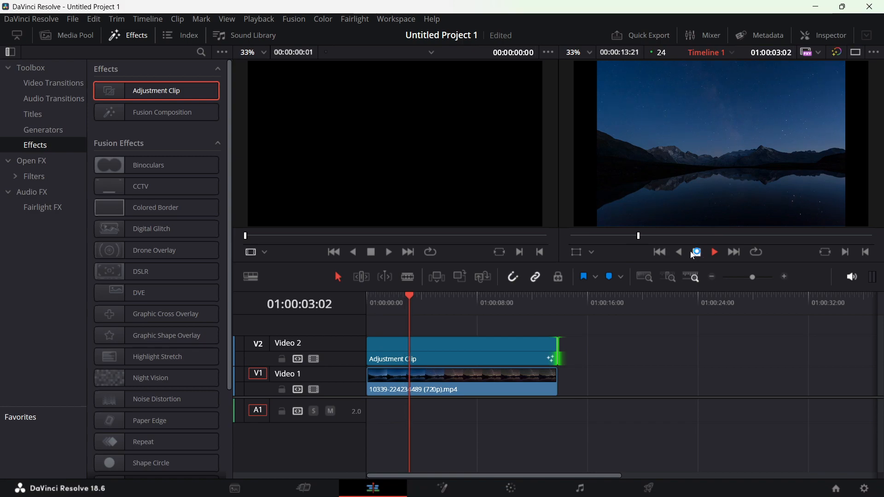
Switch to the Chrome browser.
left_click(429, 483)
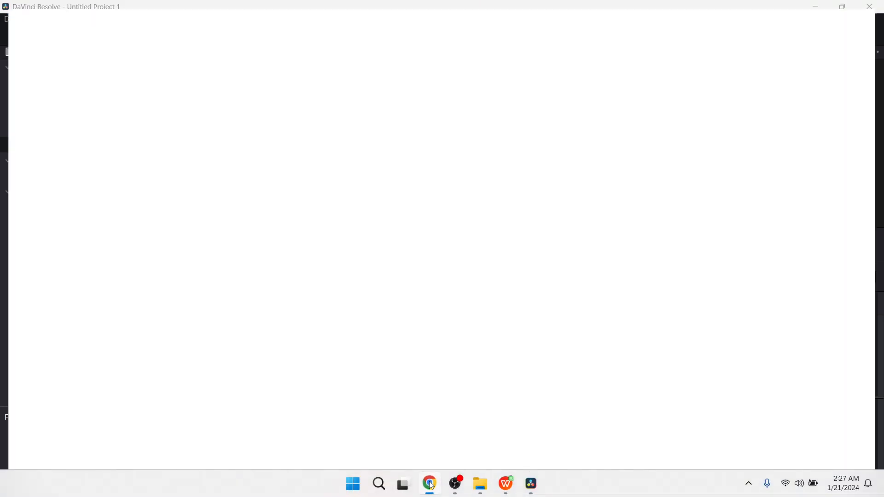